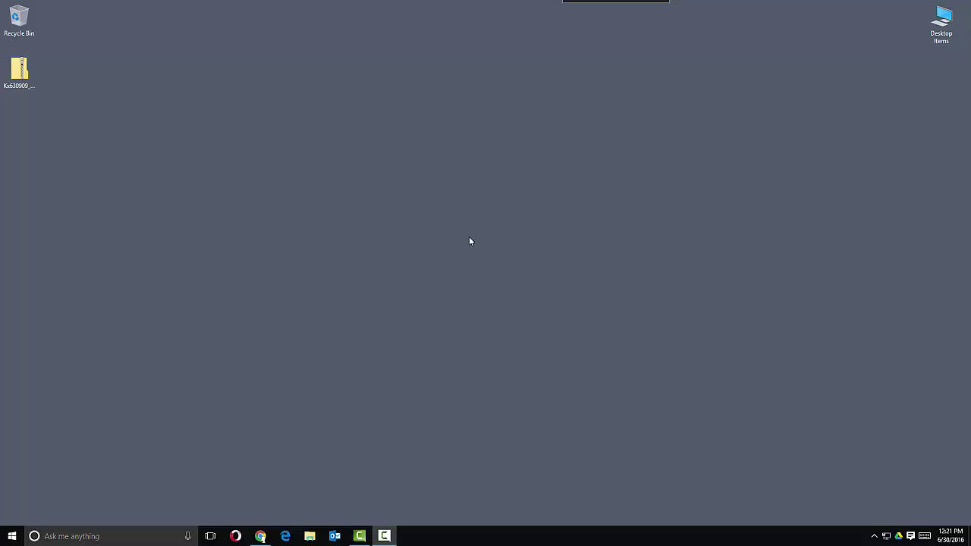
# Google 'kyocera' in a new maximized Chrome window and open the KYOCERA Download Center result
pyautogui.rightClick(258, 531)
pyautogui.click(259, 534)
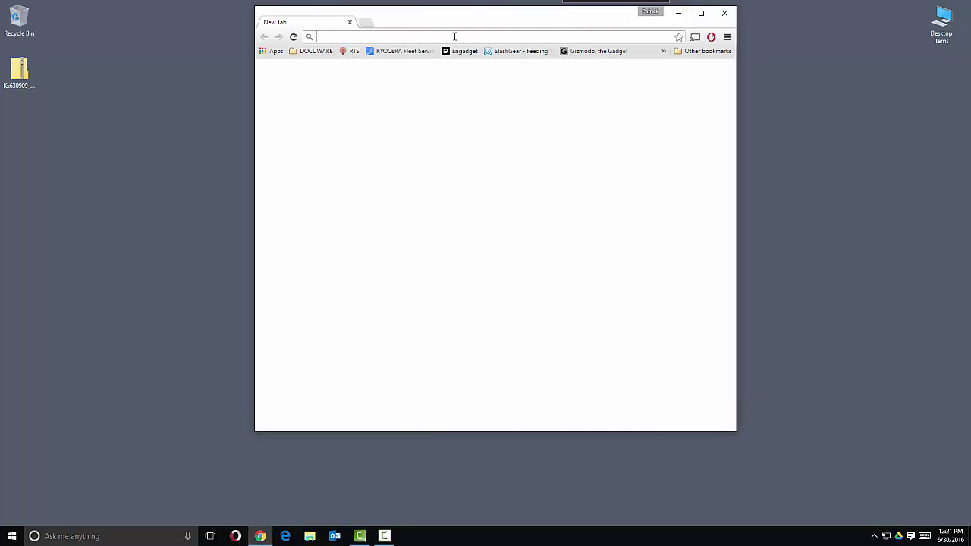
pyautogui.write('kyocera')
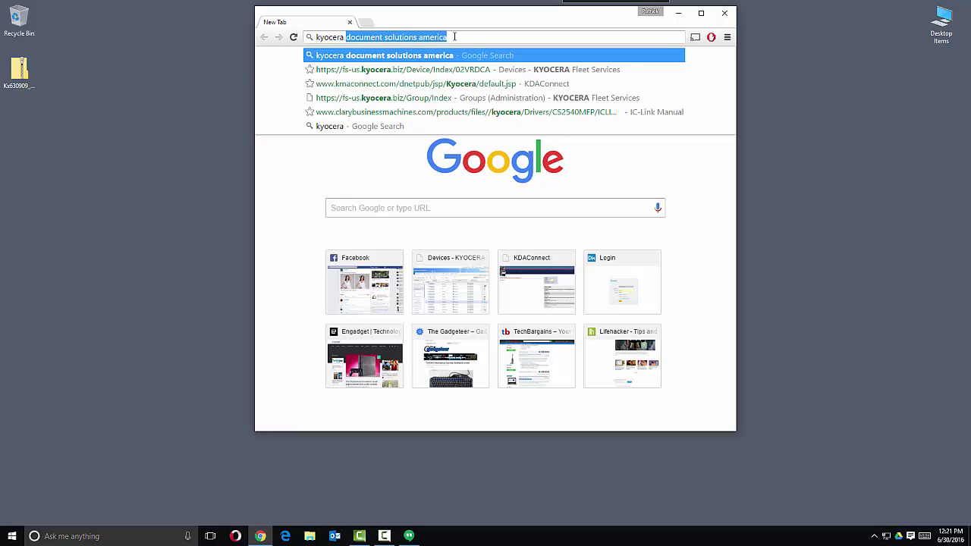
pyautogui.press('Right')
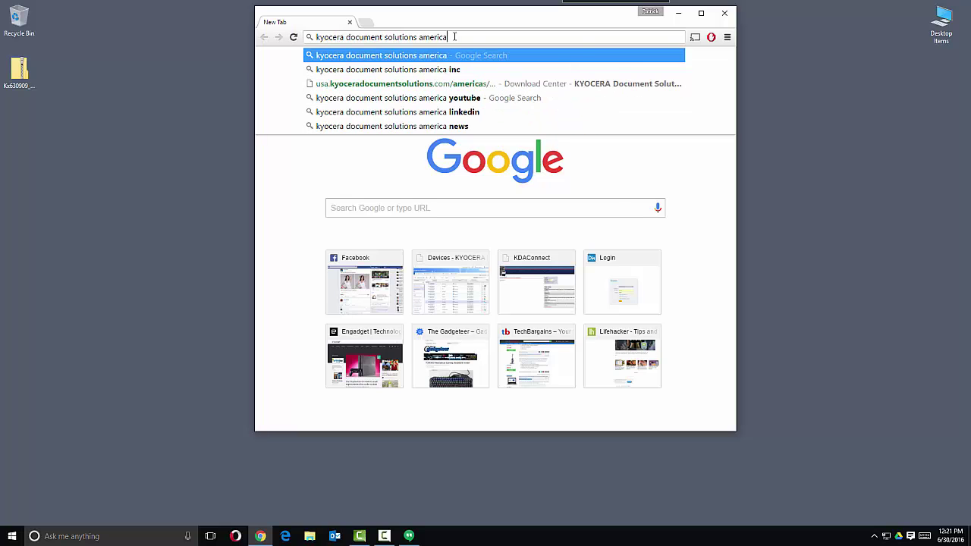
pyautogui.press('Return')
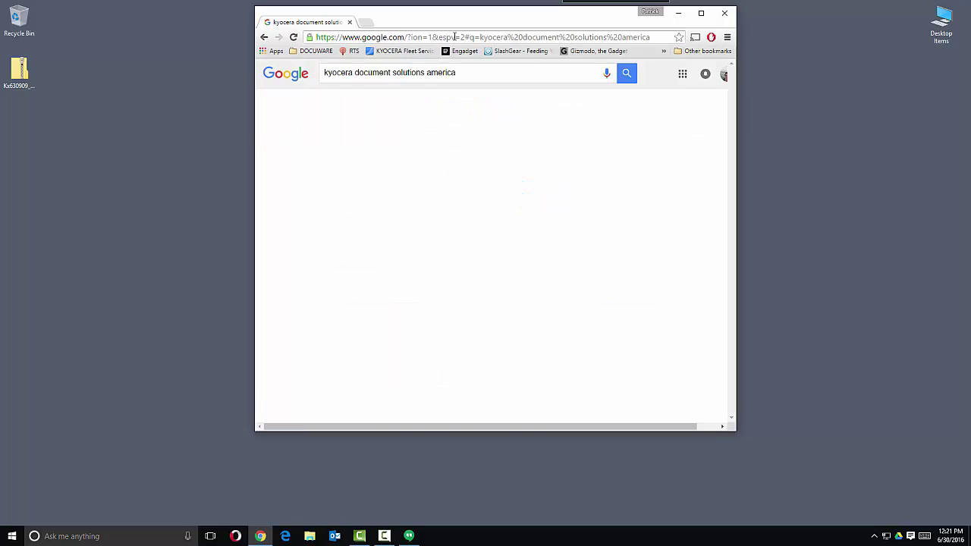
pyautogui.click(701, 13)
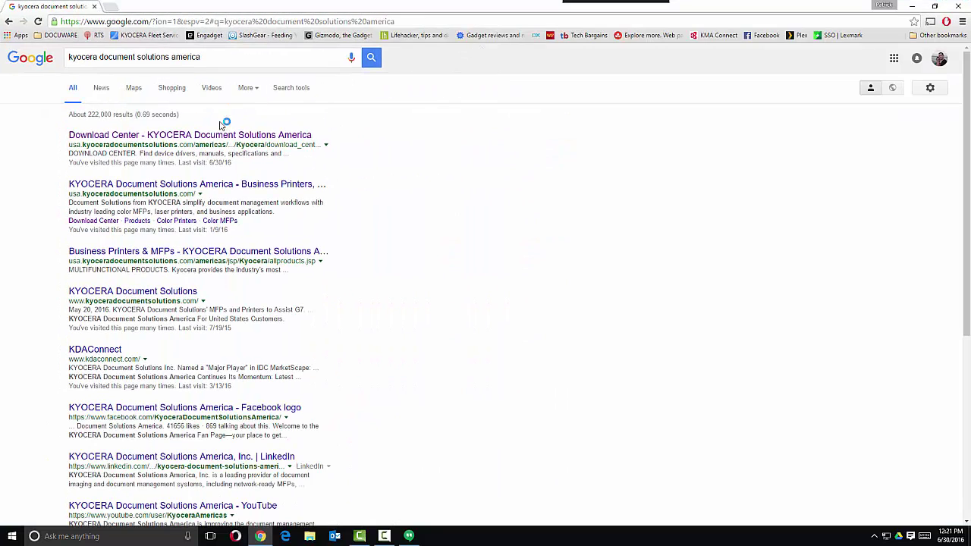
pyautogui.click(225, 135)
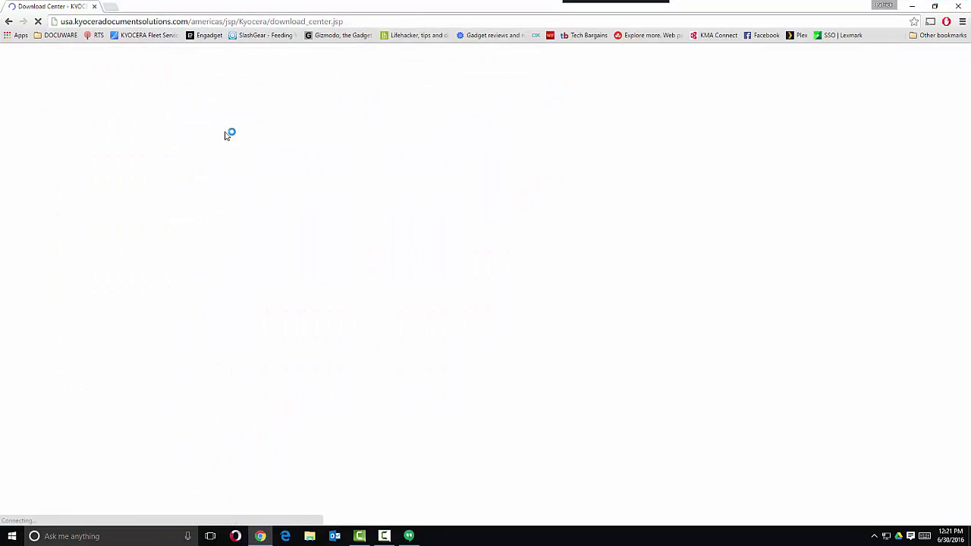
pyautogui.moveTo(433, 113)
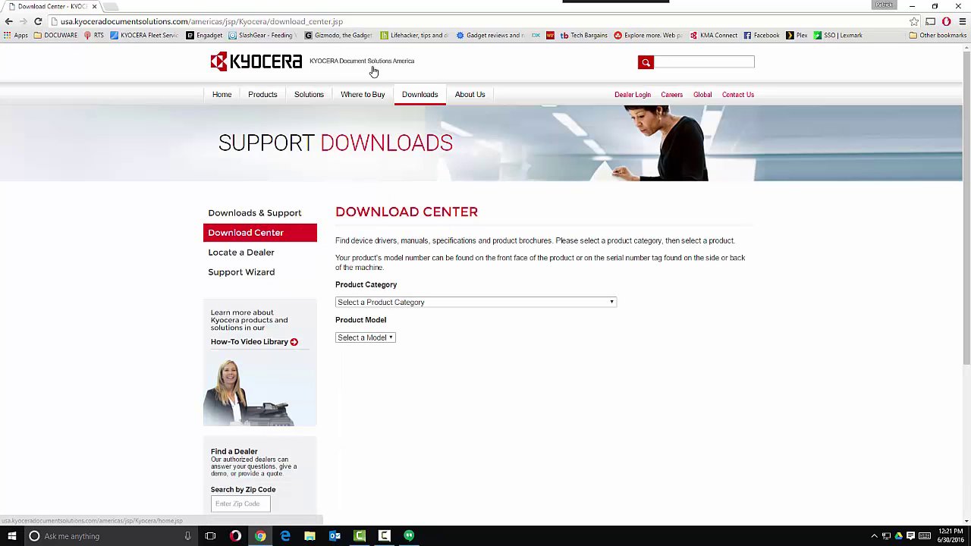
# Filter the Download Center to Color Copier/MFP, TASKalfa 406ci, Print Drivers
pyautogui.click(432, 303)
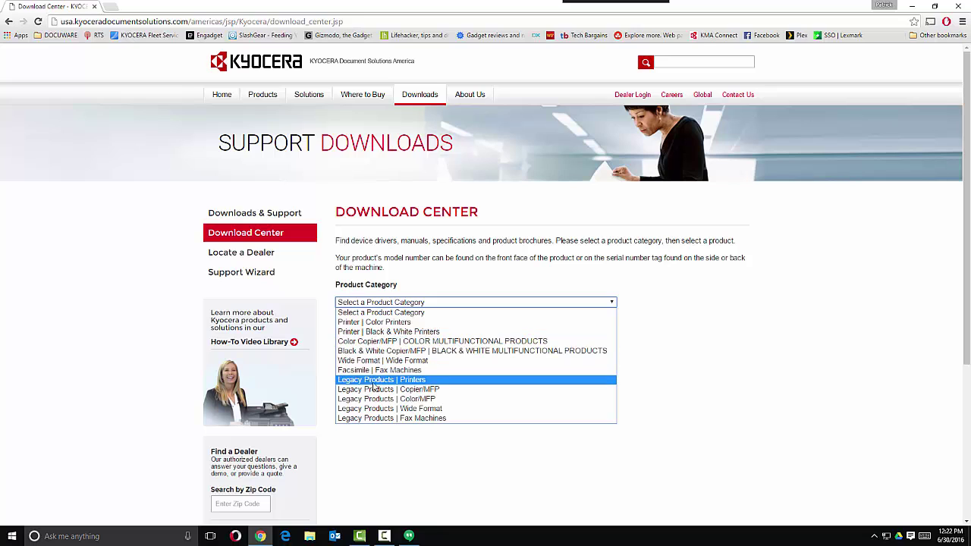
pyautogui.click(394, 343)
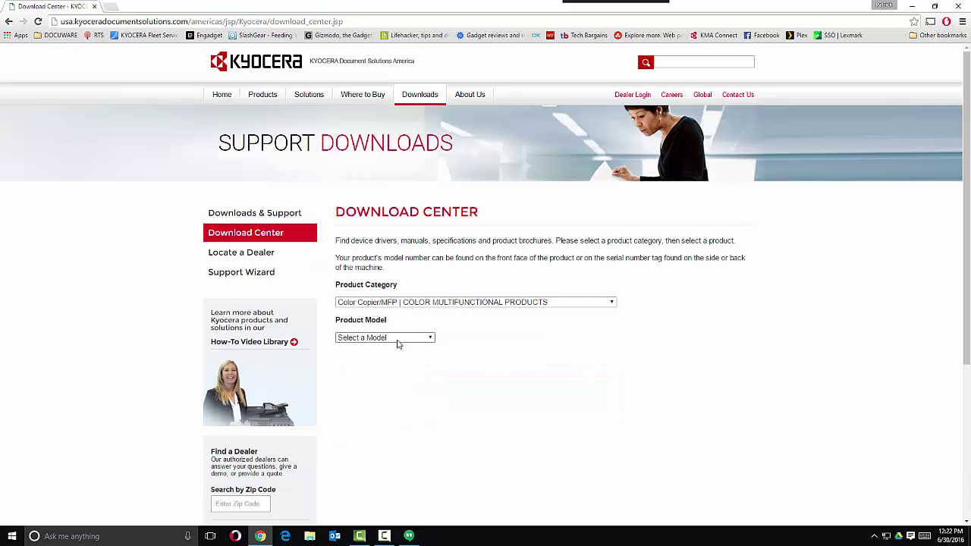
pyautogui.click(398, 339)
pyautogui.scroll(-2, 394, 303)
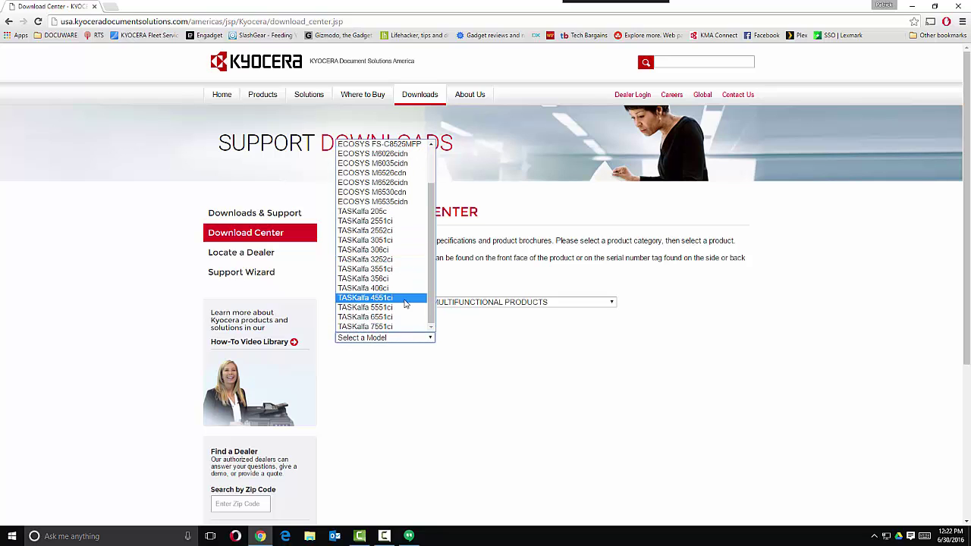
pyautogui.click(389, 289)
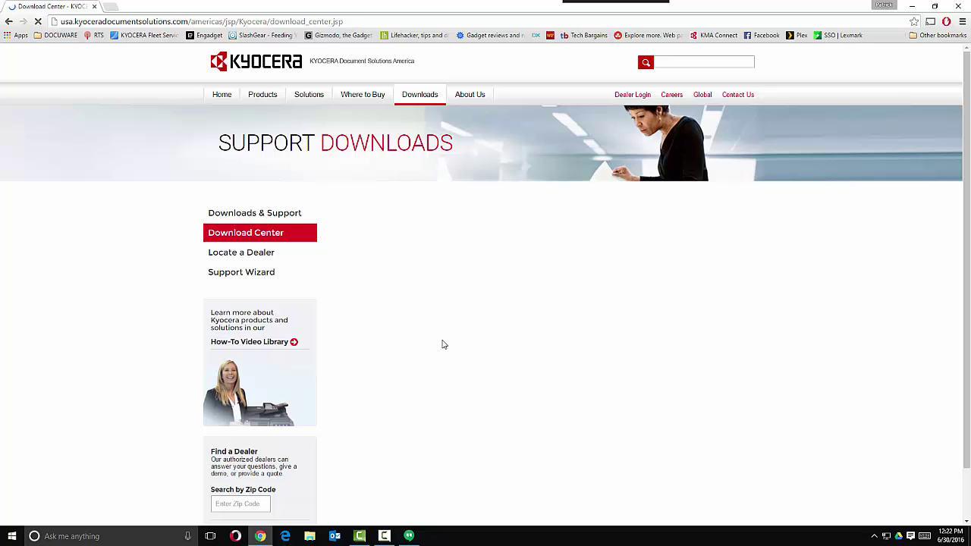
pyautogui.scroll(-1, 444, 344)
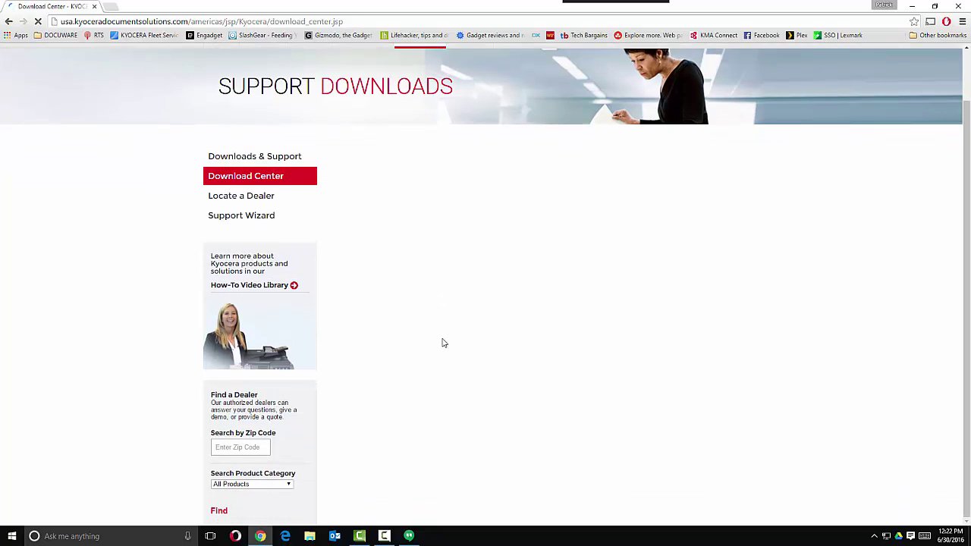
pyautogui.scroll(-2, 444, 343)
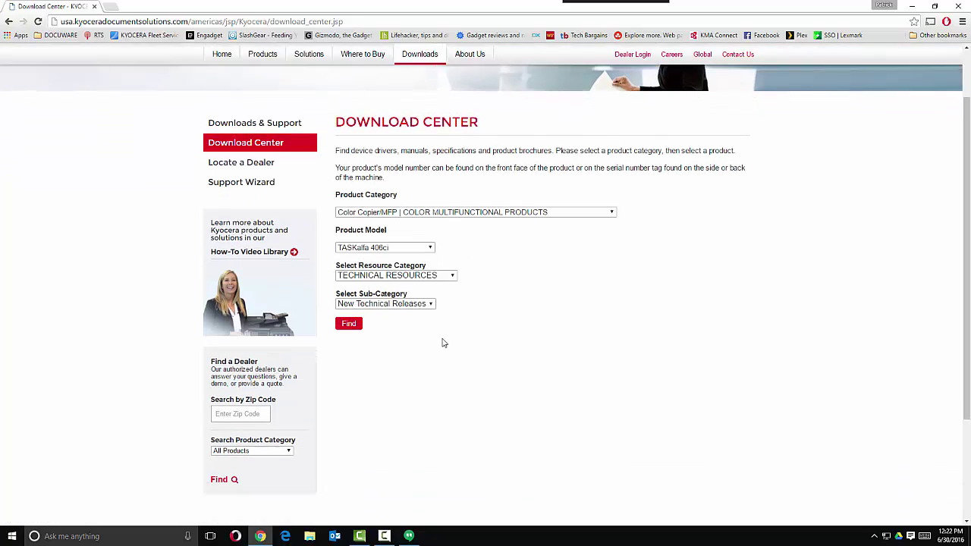
pyautogui.click(427, 214)
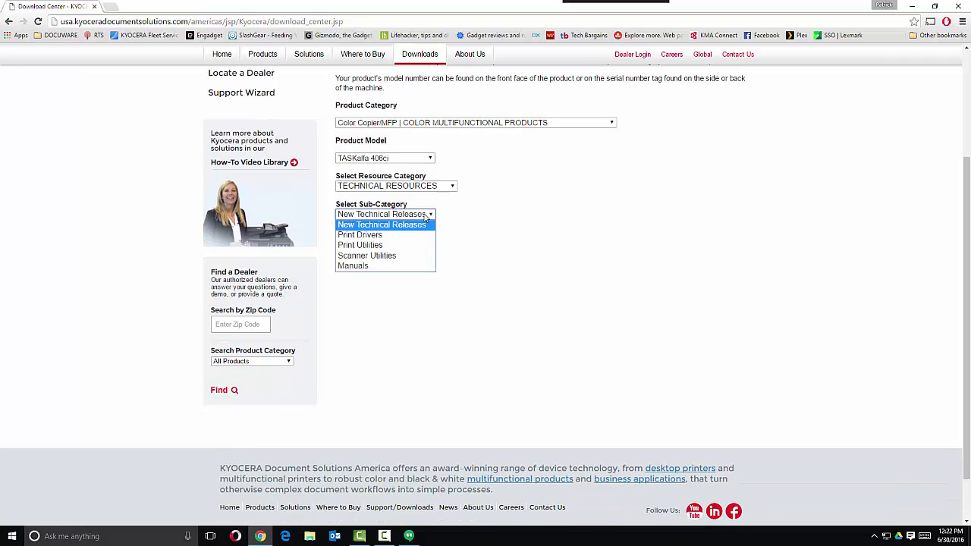
pyautogui.click(383, 235)
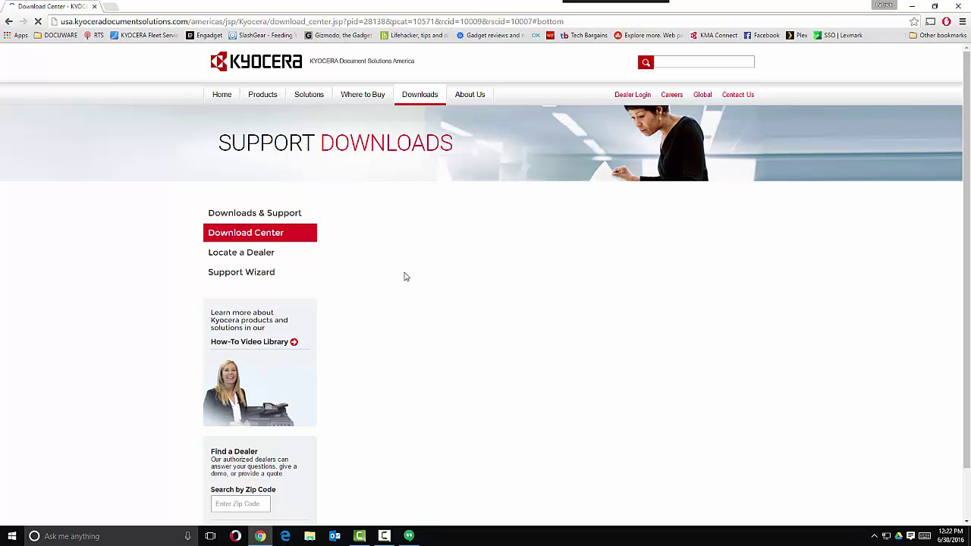
pyautogui.scroll(-3, 405, 277)
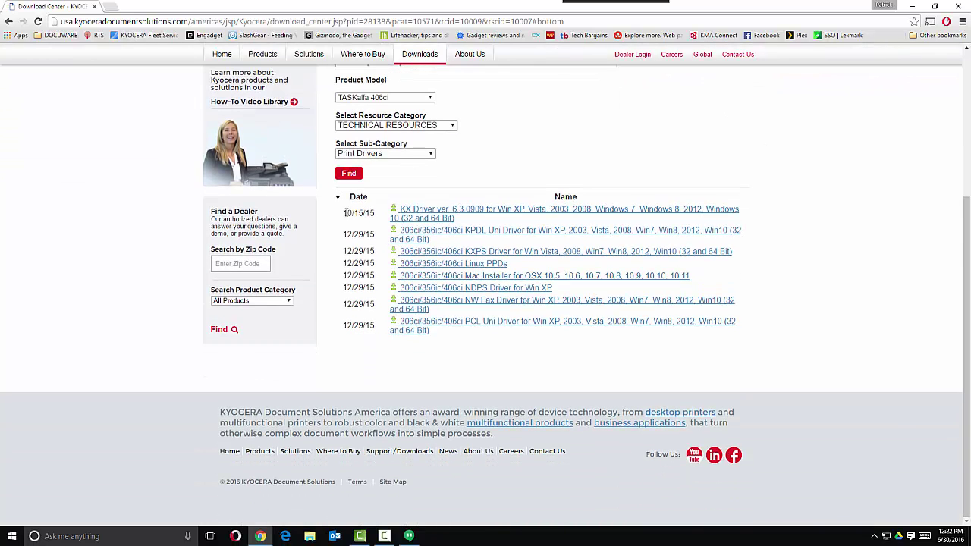
# Download the KX Driver ver. 6.3.0909 package, close Chrome, and place the zip on the desktop
pyautogui.click(432, 219)
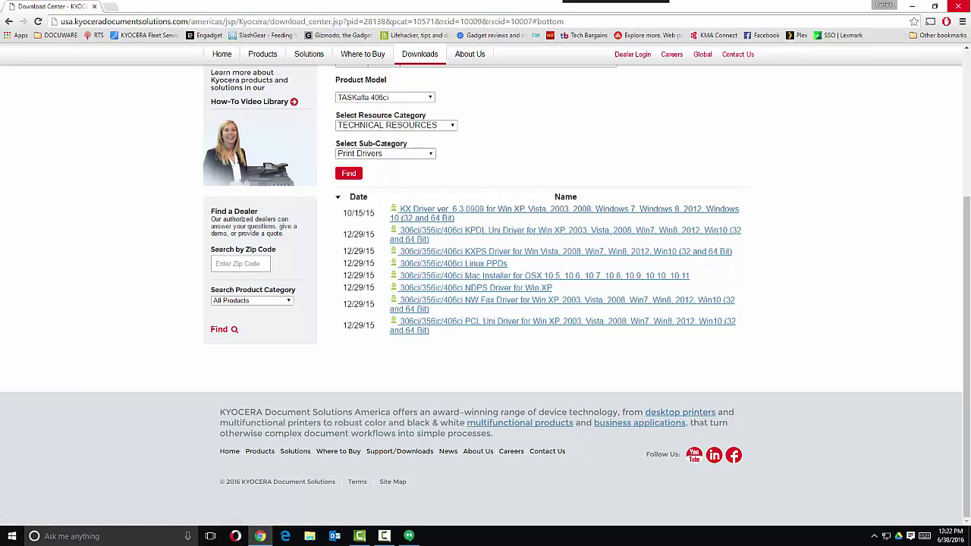
pyautogui.click(460, 210)
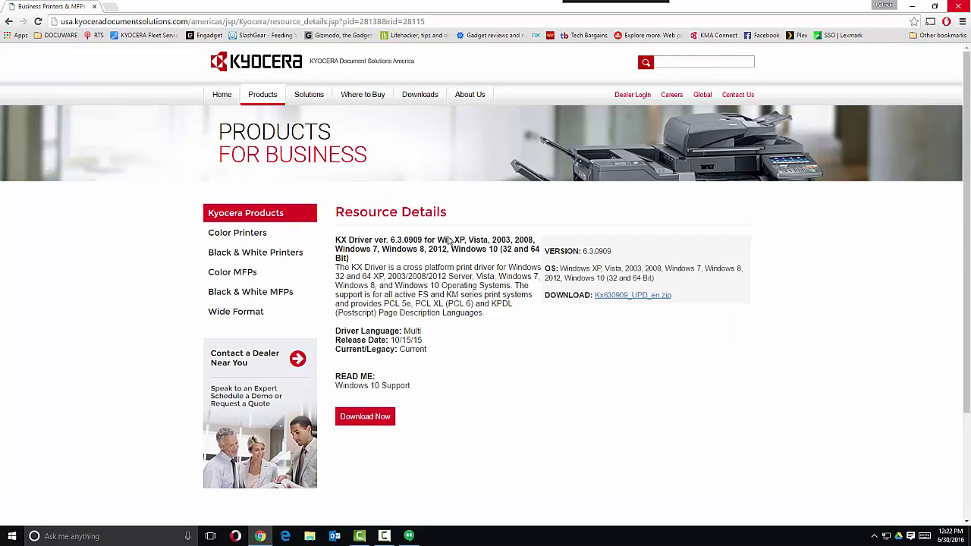
pyautogui.click(387, 413)
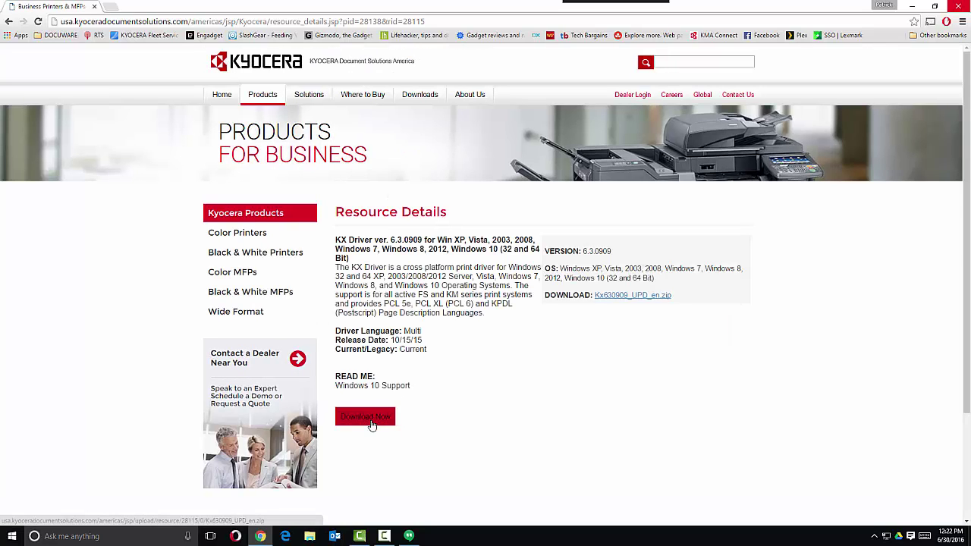
pyautogui.click(949, 4)
pyautogui.moveTo(18, 70); pyautogui.dragTo(134, 176)
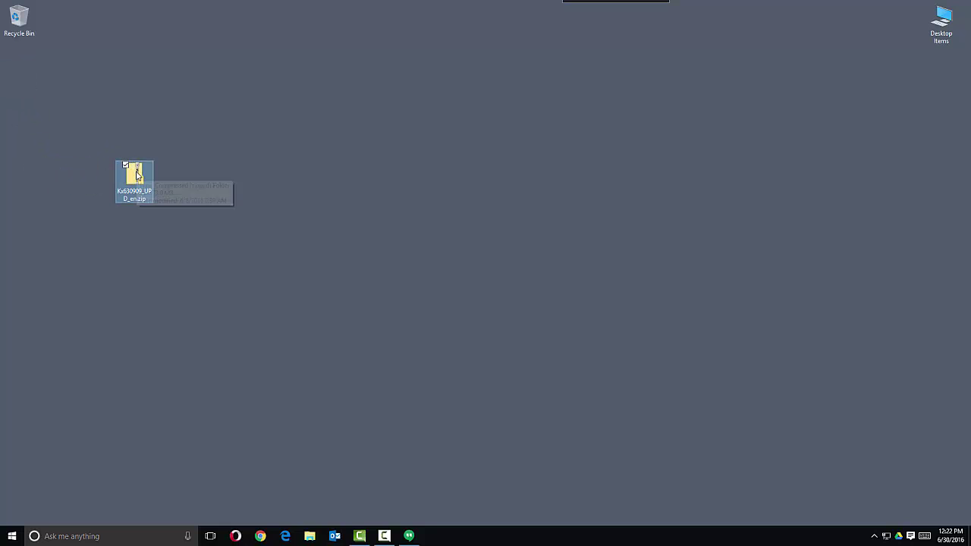
# Extract Kx630909_UPD_en.zip to its suggested desktop folder
pyautogui.rightClick(137, 174)
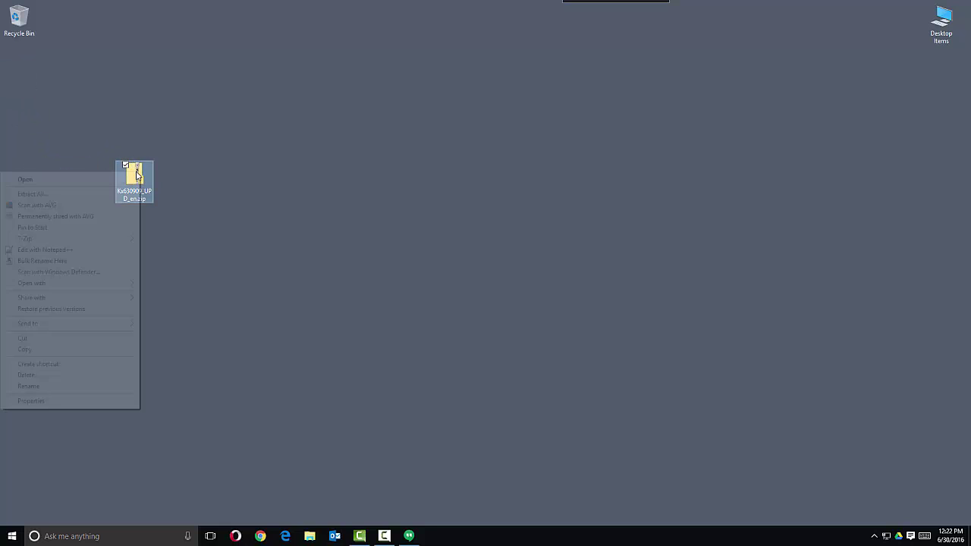
pyautogui.click(119, 194)
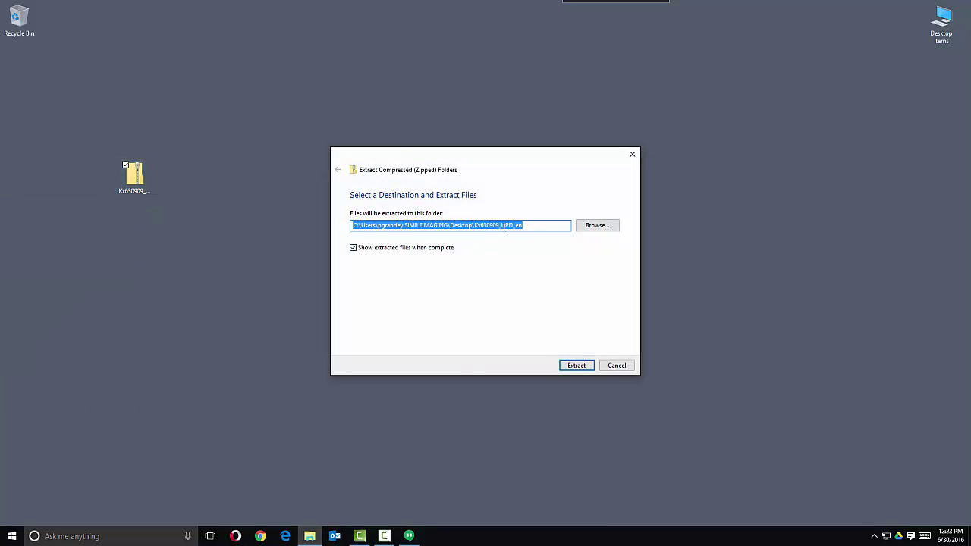
pyautogui.click(577, 365)
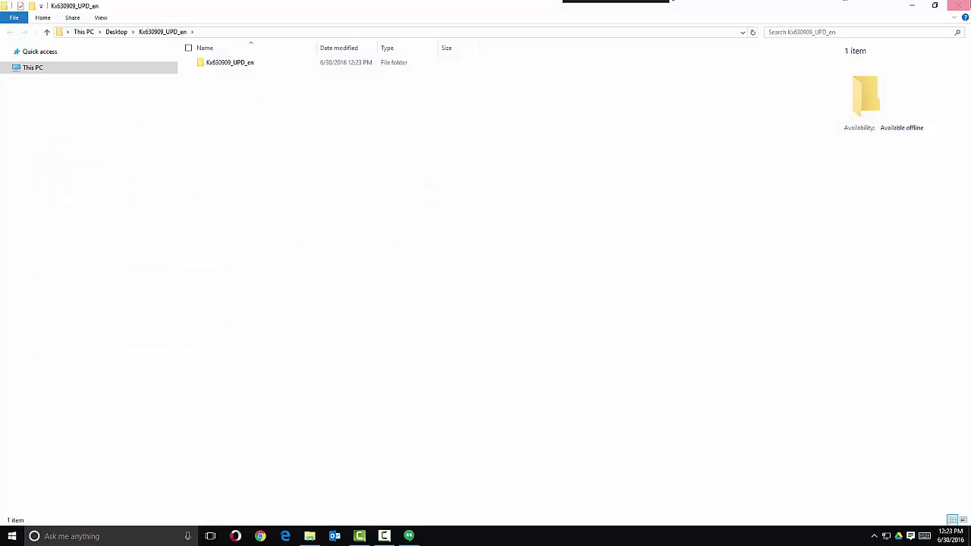
# Open the extracted folder's inner Kx630909_UPD_en folder and run Setup.exe
pyautogui.click(958, 6)
pyautogui.moveTo(29, 78); pyautogui.dragTo(407, 130)
pyautogui.doubleClick(407, 131)
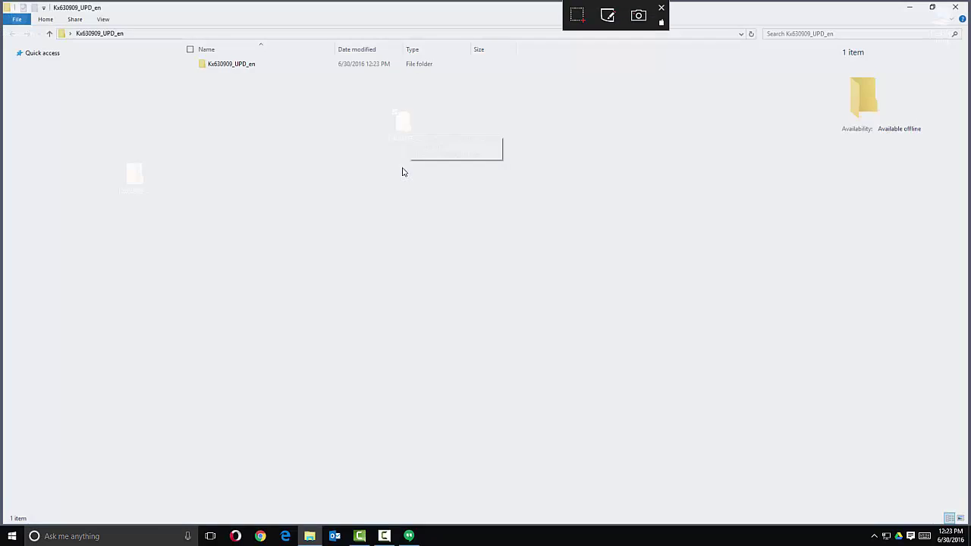
pyautogui.click(226, 64)
pyautogui.doubleClick(226, 63)
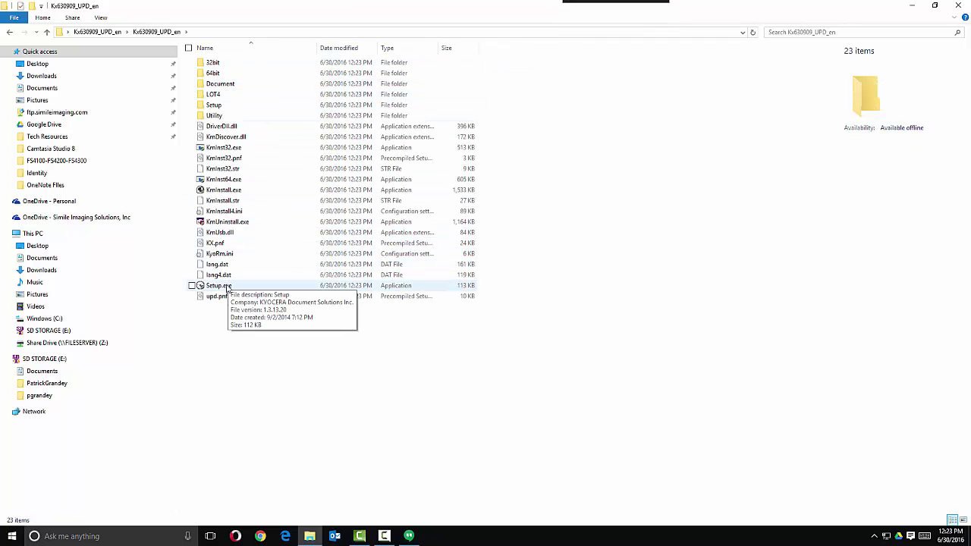
pyautogui.doubleClick(265, 283)
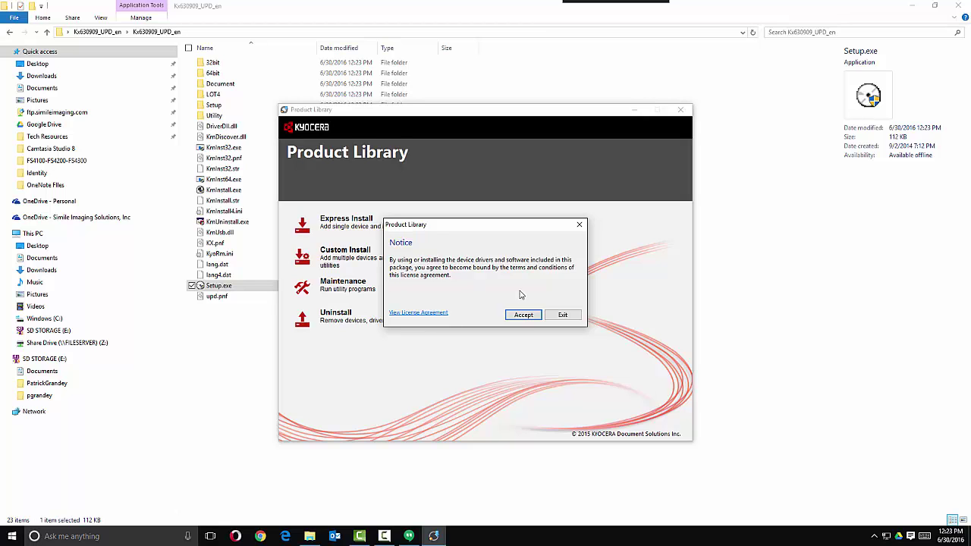
# Accept the license agreement, dismiss the energy-saving notice, and start Express Install
pyautogui.click(523, 315)
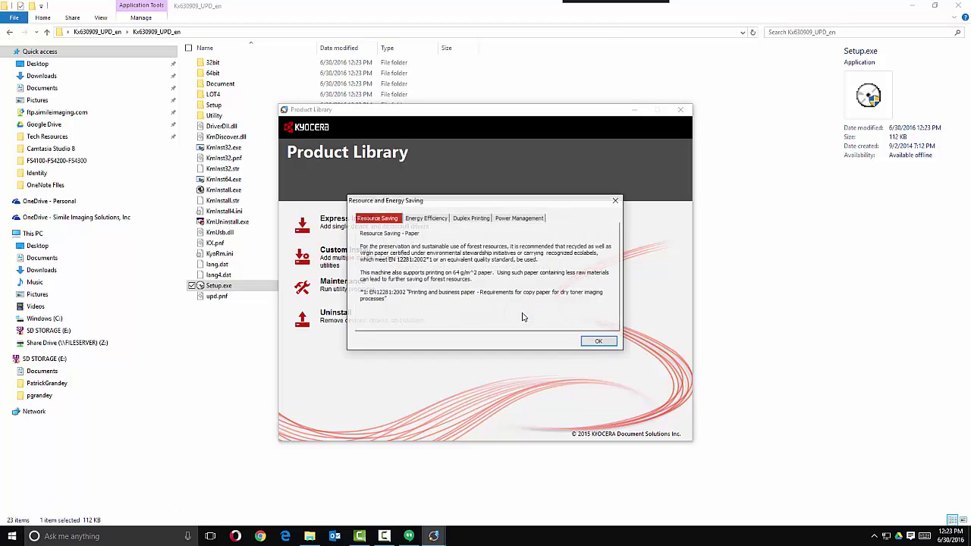
pyautogui.click(599, 341)
pyautogui.click(366, 226)
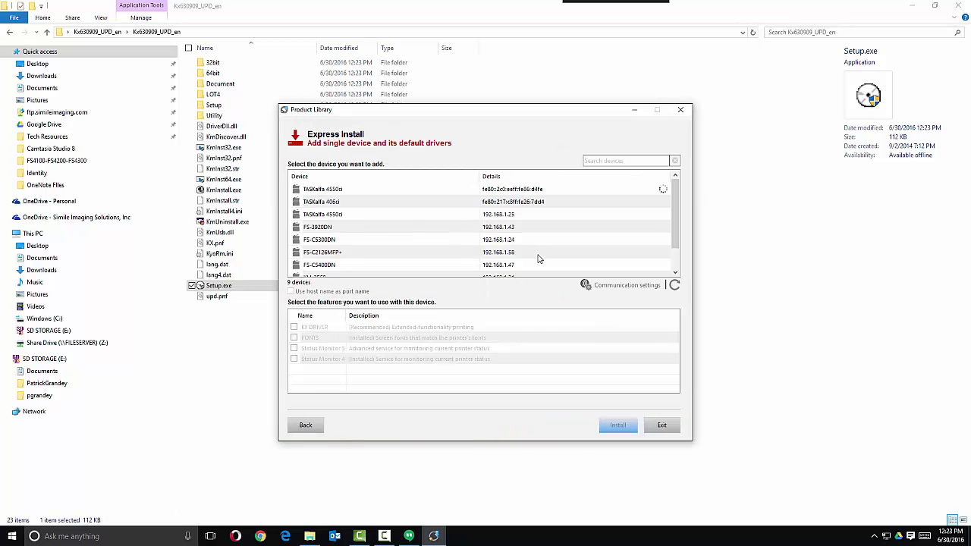
# Install for the TASKalfa 406ci at 192.168.1.70 without Status Monitor 5
pyautogui.scroll(-1, 677, 225)
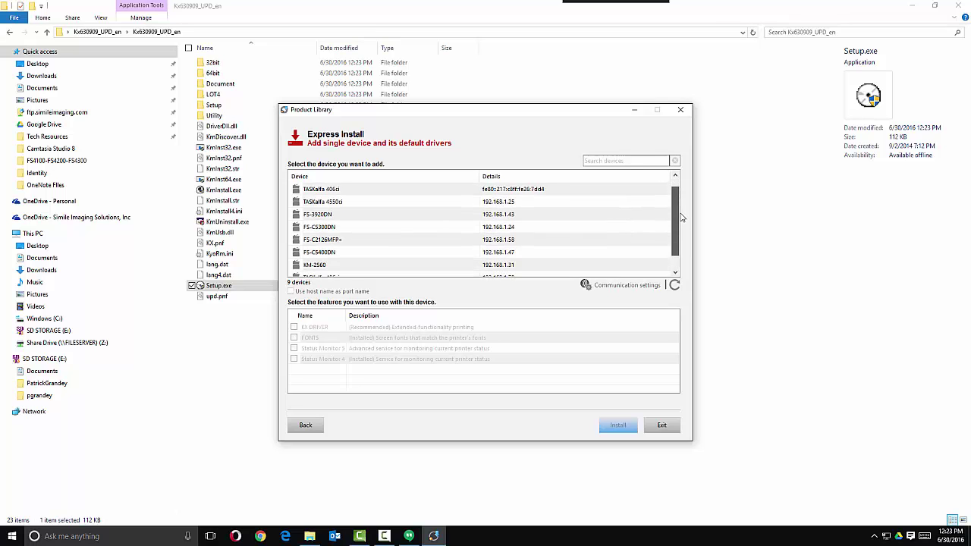
pyautogui.scroll(-1, 680, 218)
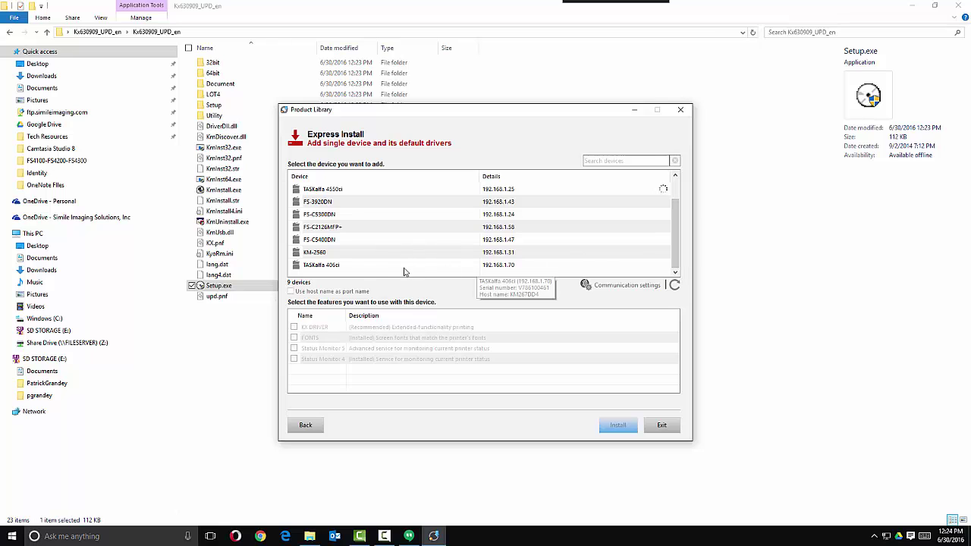
pyautogui.click(354, 269)
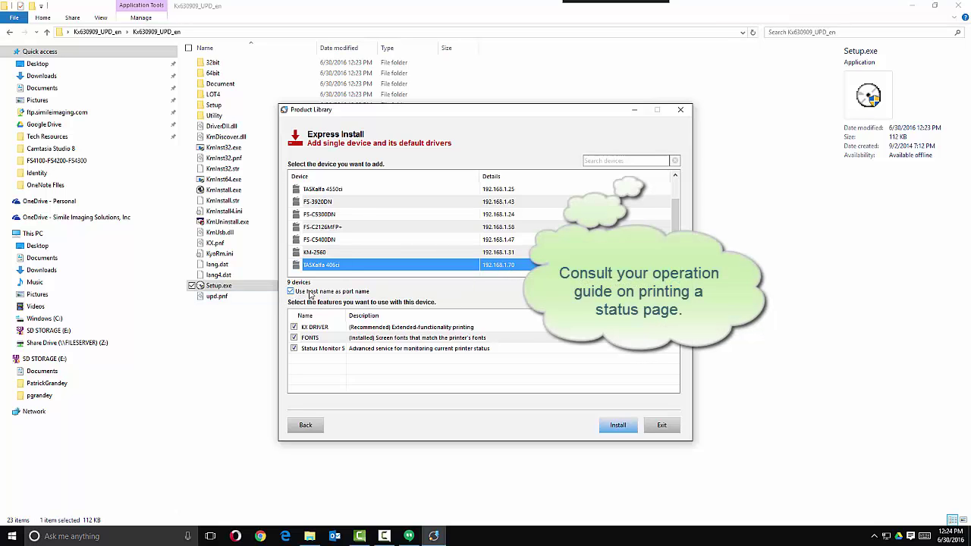
pyautogui.click(294, 349)
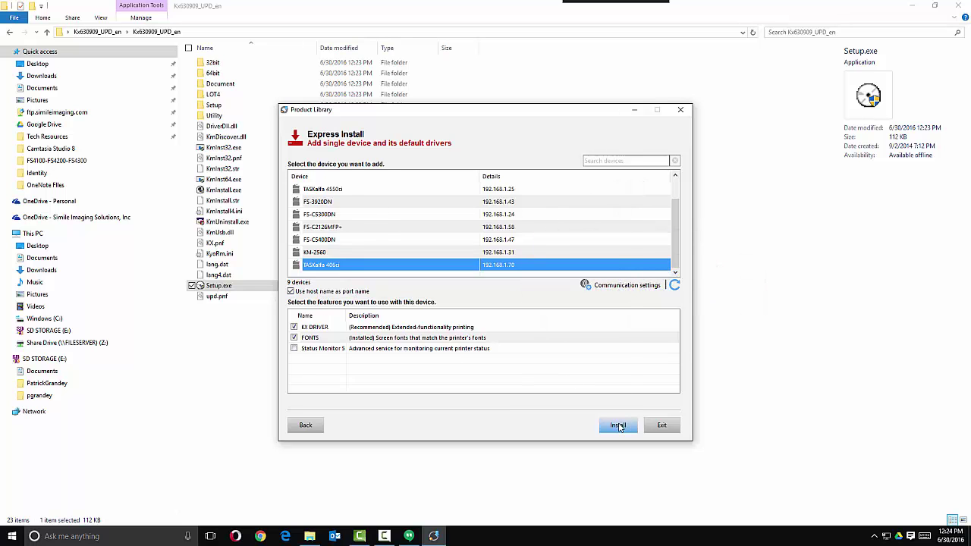
pyautogui.click(618, 426)
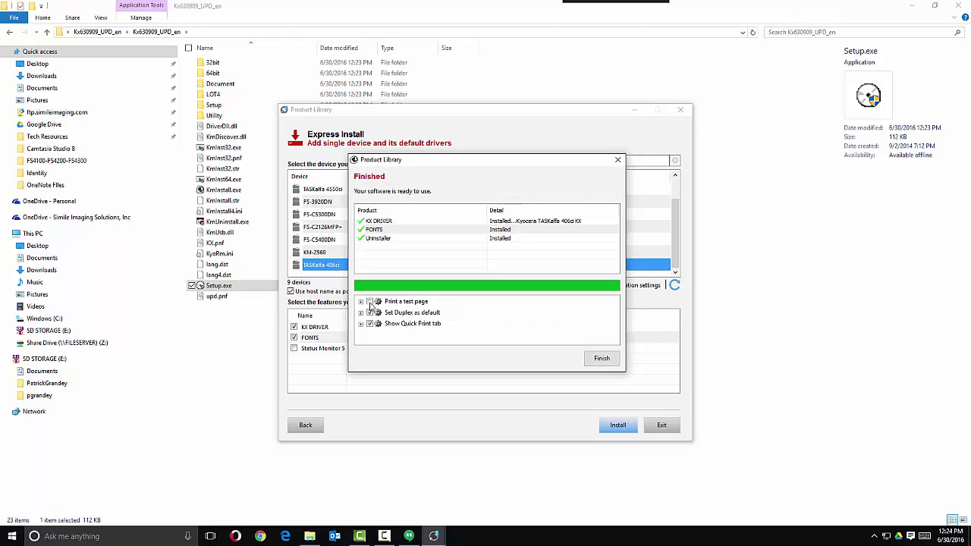
# Finish the installation with a test page printed and duplex not set as default
pyautogui.click(370, 302)
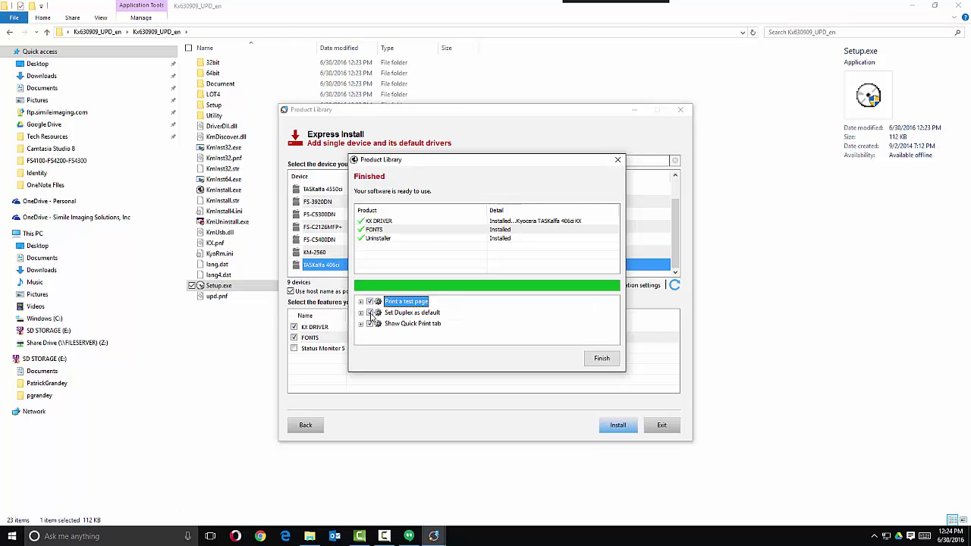
pyautogui.click(370, 313)
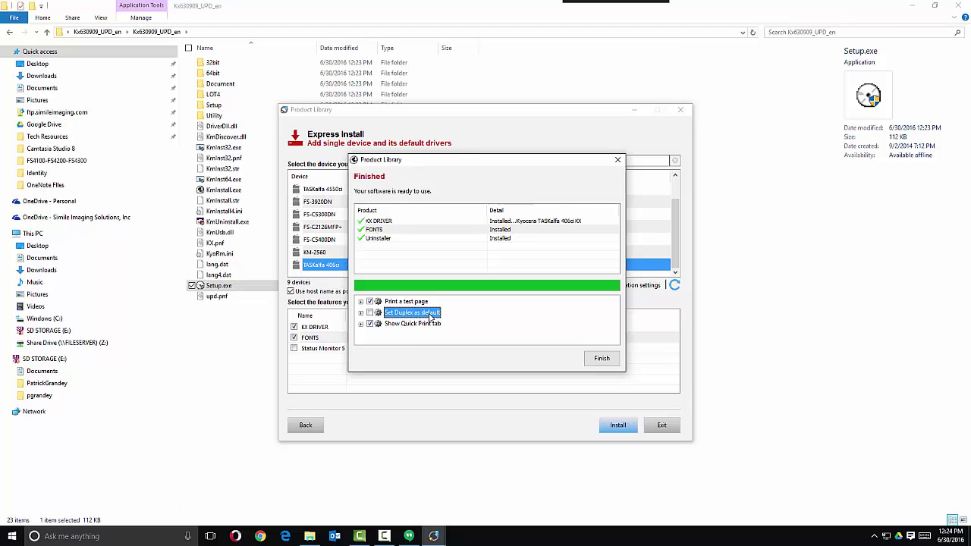
pyautogui.click(602, 361)
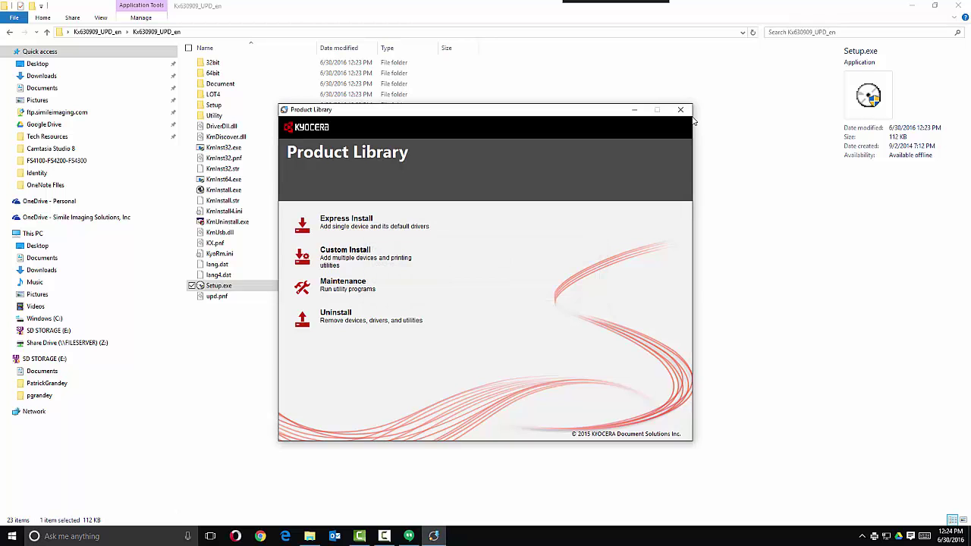
# Close the Product Library installer, confirming Yes, and close the driver folder window
pyautogui.click(680, 109)
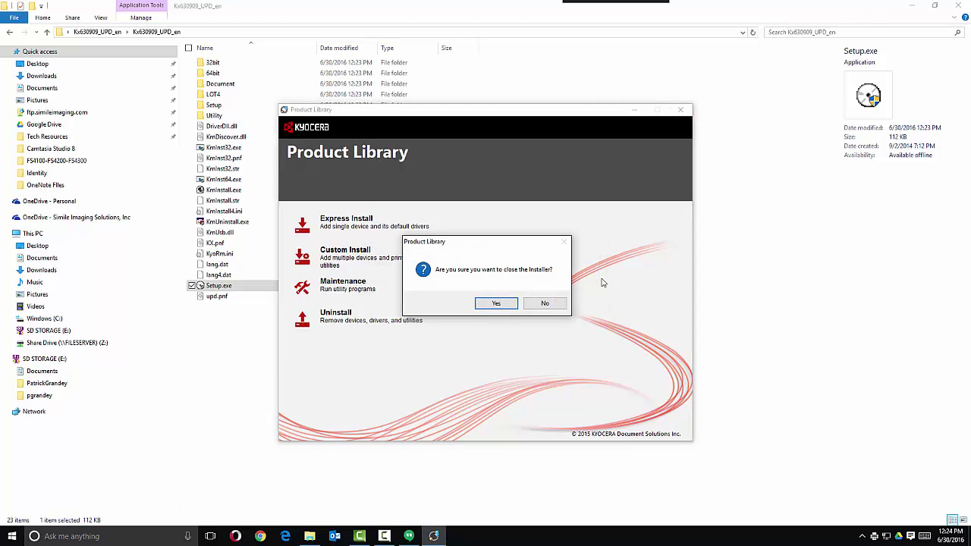
pyautogui.click(496, 303)
pyautogui.click(958, 6)
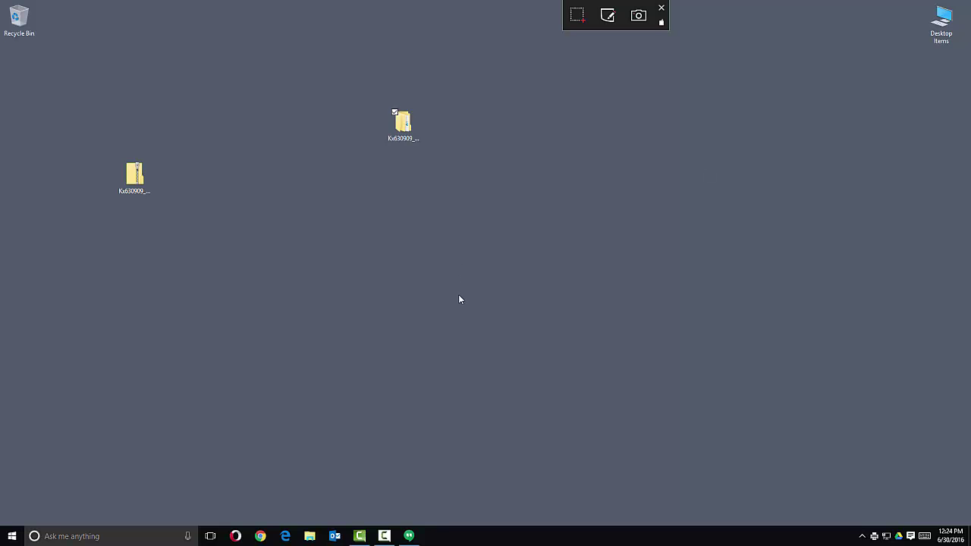
# Open Devices and Printers through Control Panel from the Start button's right-click menu
pyautogui.click(12, 536)
pyautogui.rightClick(13, 536)
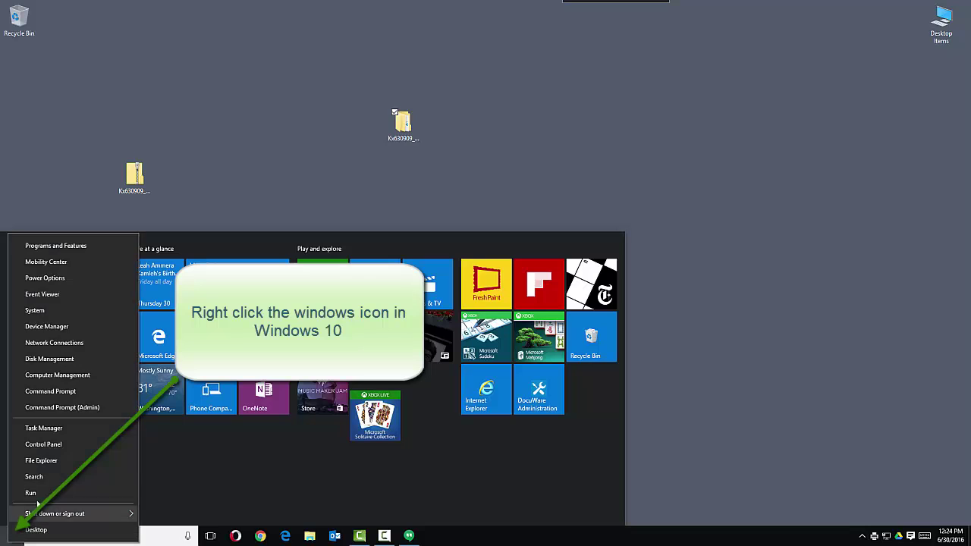
pyautogui.click(56, 447)
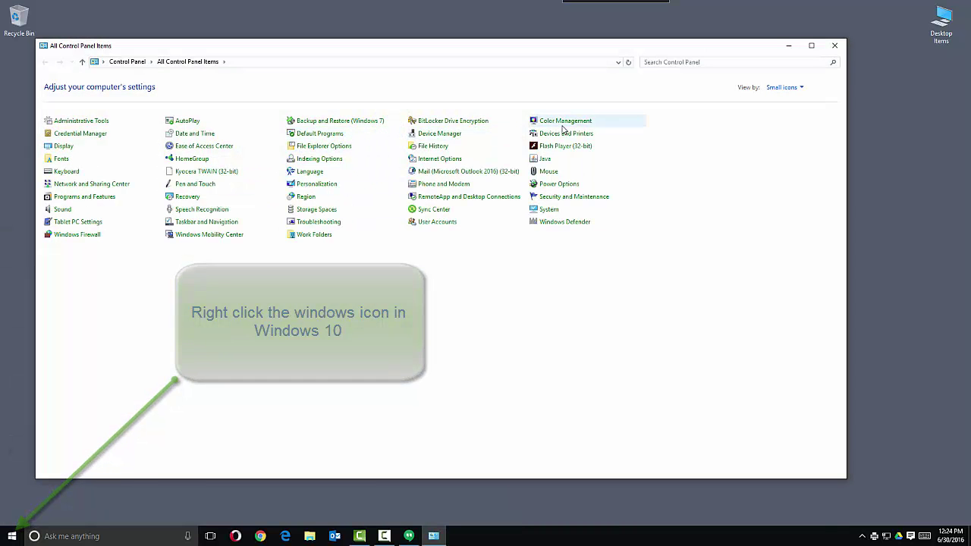
pyautogui.click(565, 136)
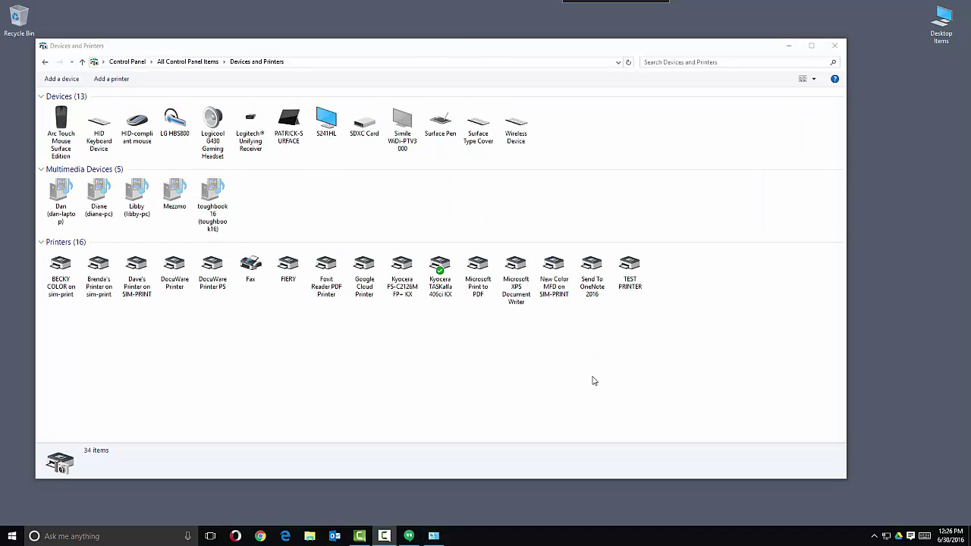
# Open Printer properties for the Kyocera TASKalfa 406ci KX
pyautogui.click(438, 269)
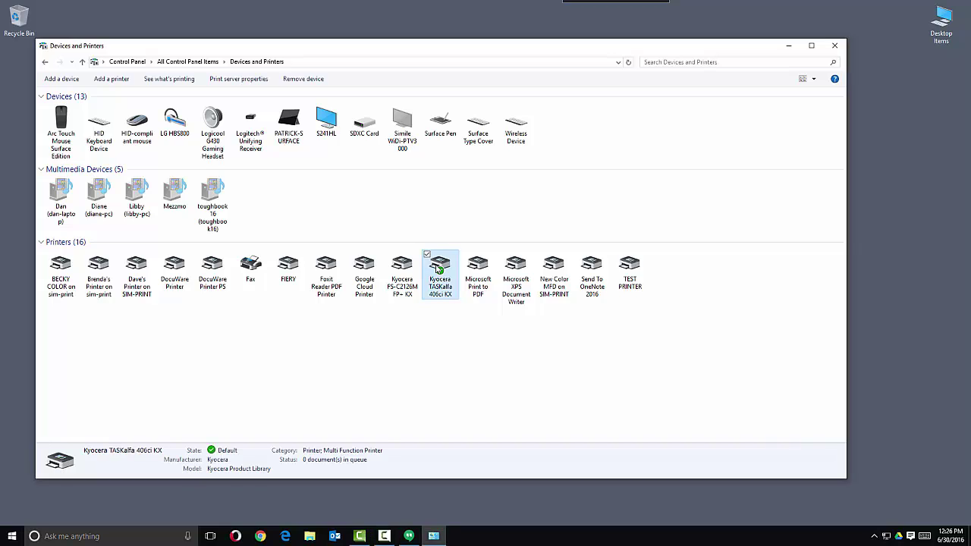
pyautogui.rightClick(486, 268)
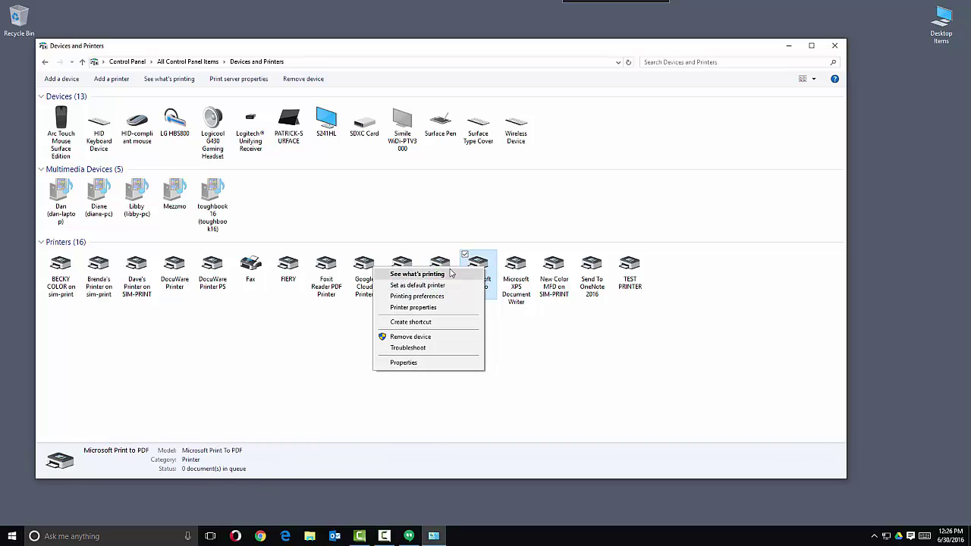
pyautogui.click(431, 231)
pyautogui.click(439, 269)
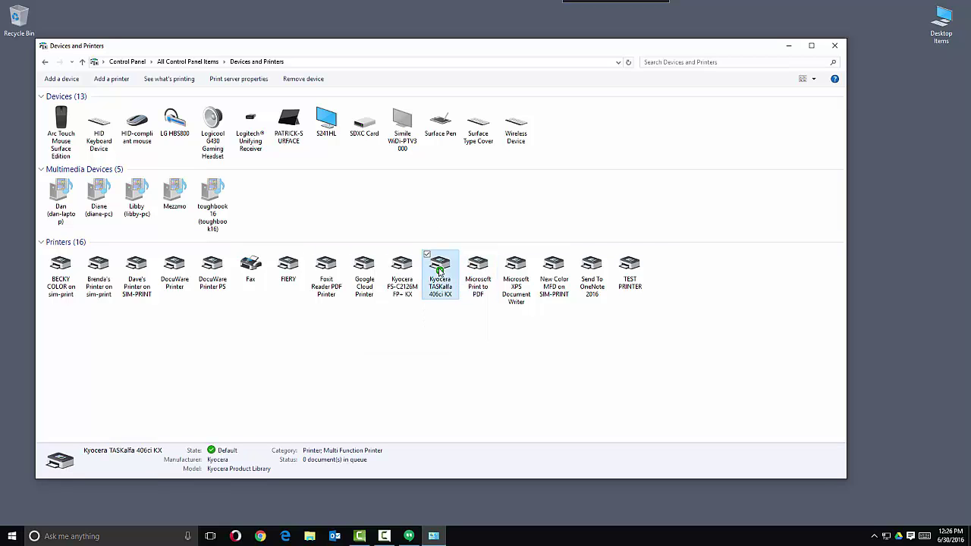
pyautogui.rightClick(439, 271)
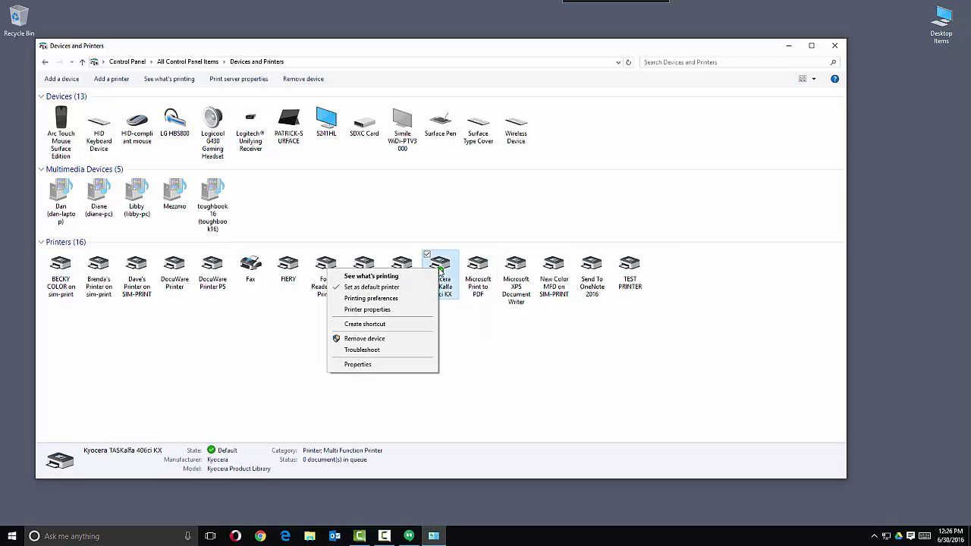
pyautogui.click(392, 309)
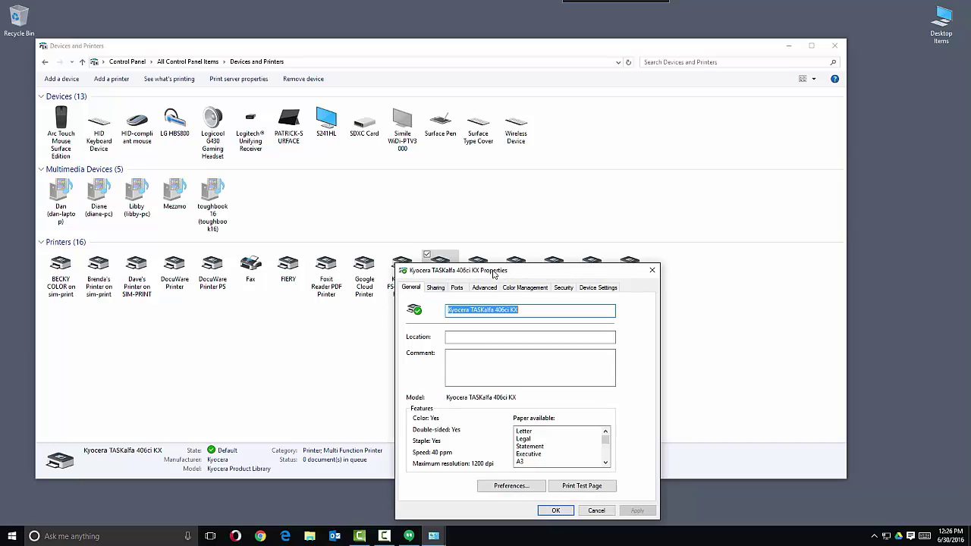
pyautogui.moveTo(493, 273); pyautogui.dragTo(380, 120)
# Auto-configure the Kyocera's installed options from the Device Settings tab and confirm them
pyautogui.click(479, 137)
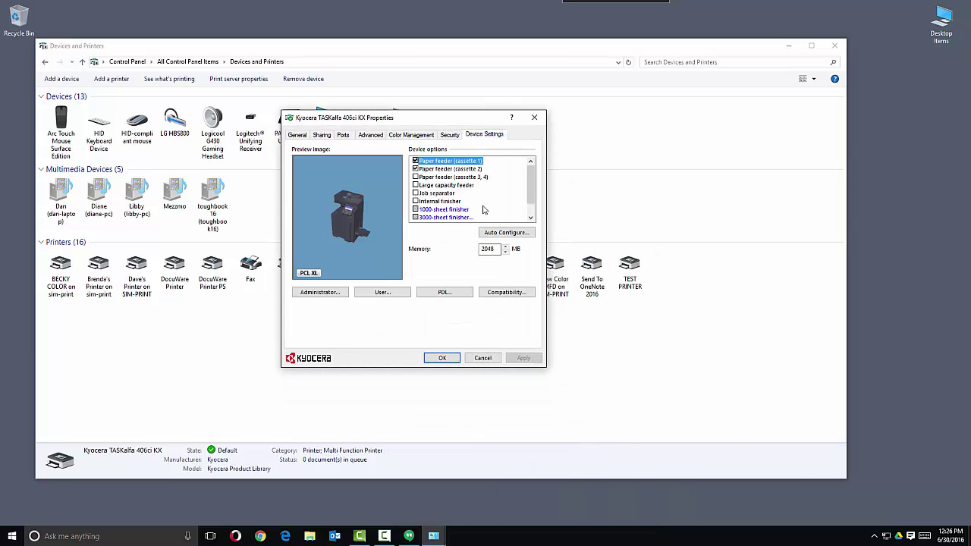
pyautogui.click(490, 233)
pyautogui.click(330, 154)
pyautogui.moveTo(327, 133); pyautogui.dragTo(361, 132)
pyautogui.click(406, 219)
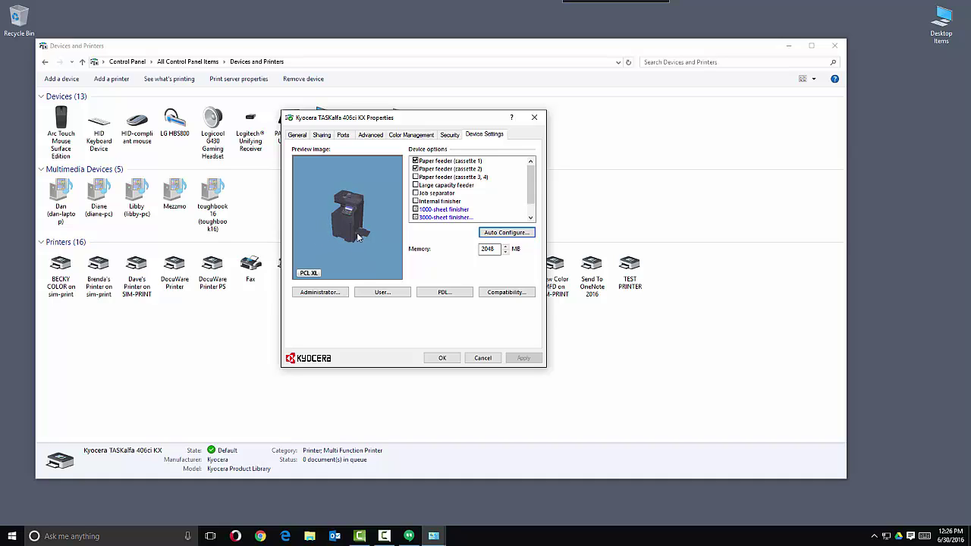
# Open the Printing Defaults from the Advanced tab
pyautogui.click(371, 135)
pyautogui.click(334, 333)
pyautogui.moveTo(479, 118); pyautogui.dragTo(441, 56)
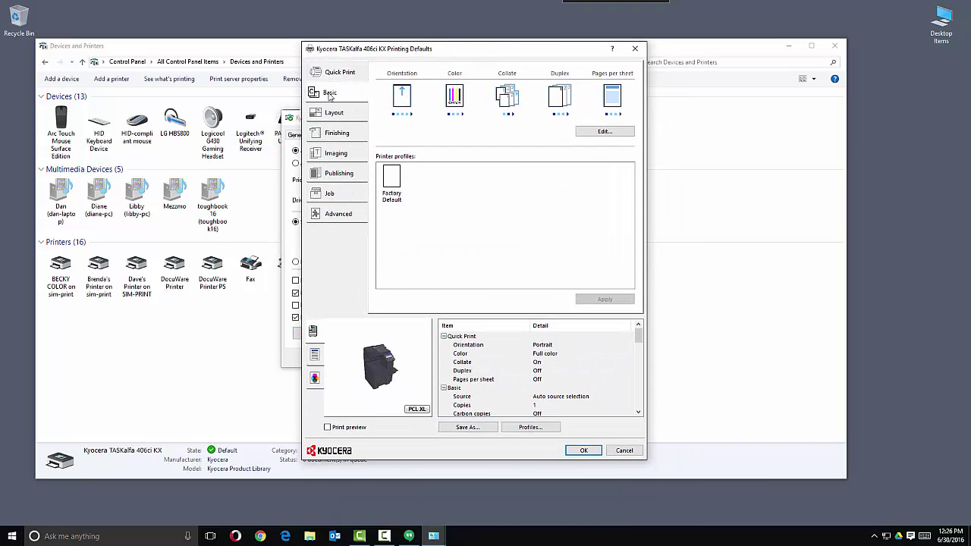
# Set the printing defaults to Black color and Plain media type, and save
pyautogui.click(329, 94)
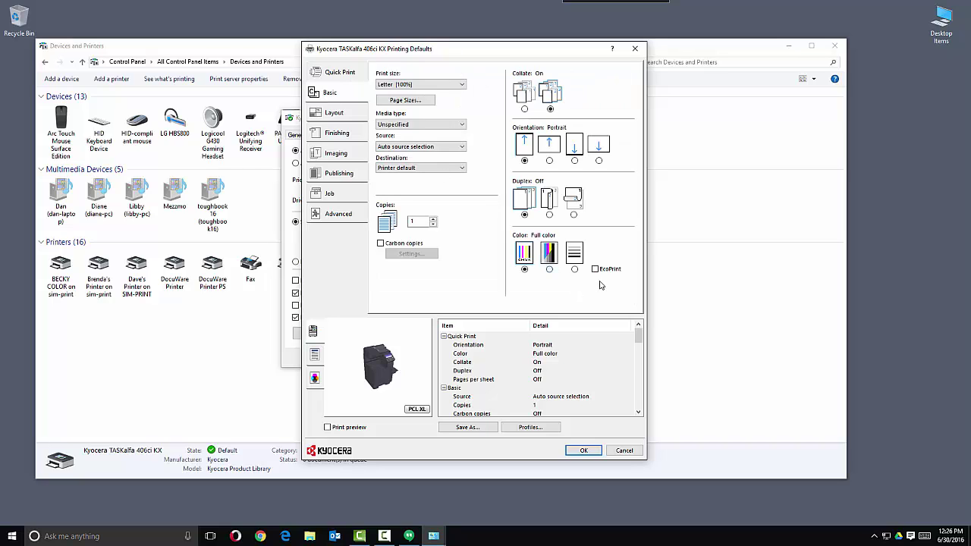
pyautogui.click(574, 270)
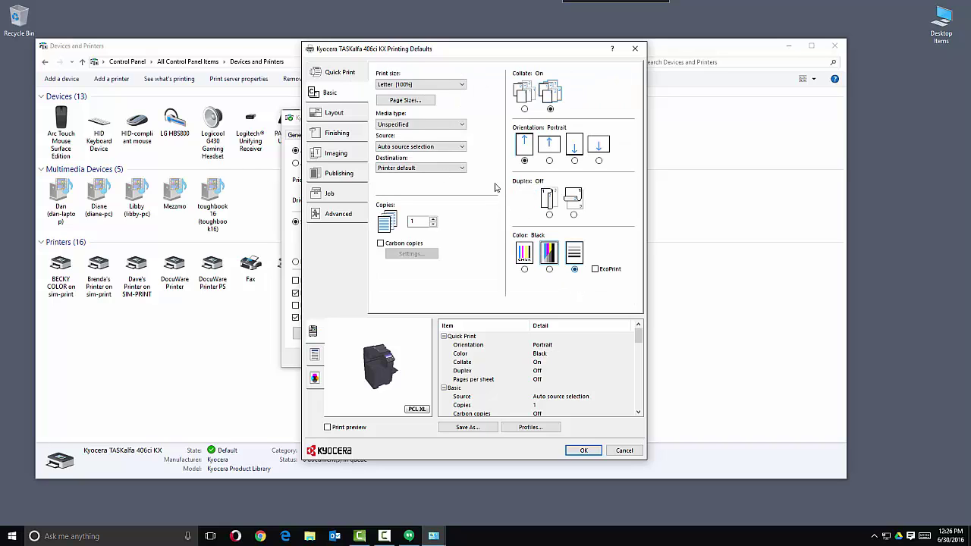
pyautogui.click(412, 125)
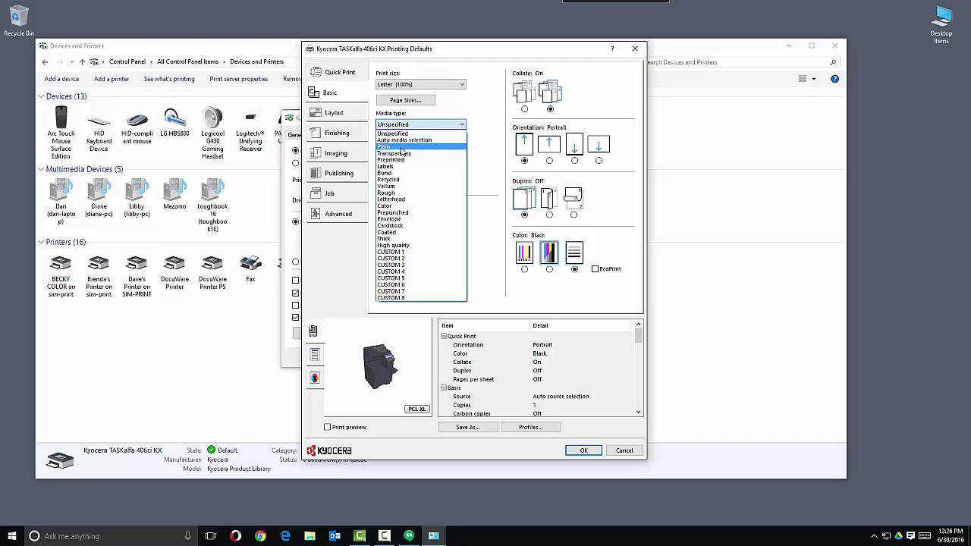
pyautogui.click(401, 147)
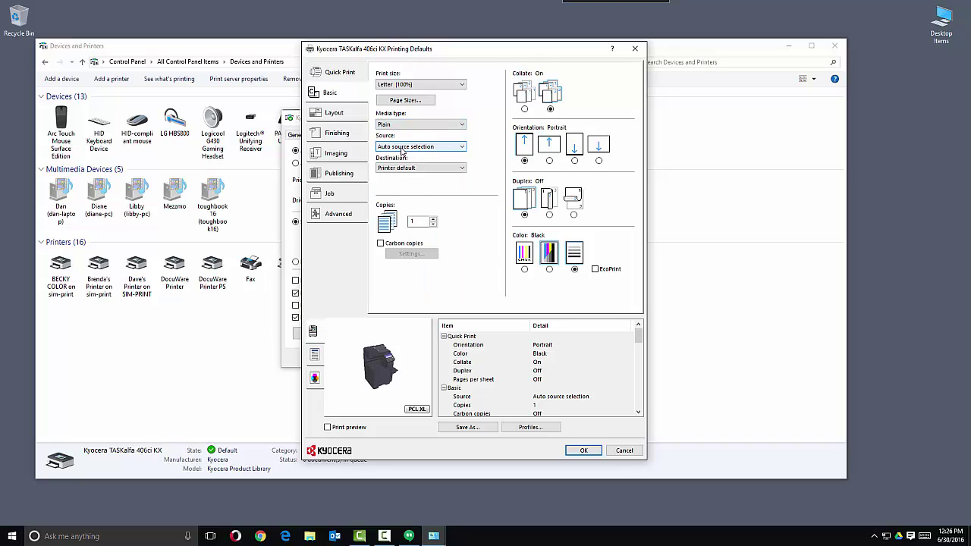
pyautogui.click(579, 451)
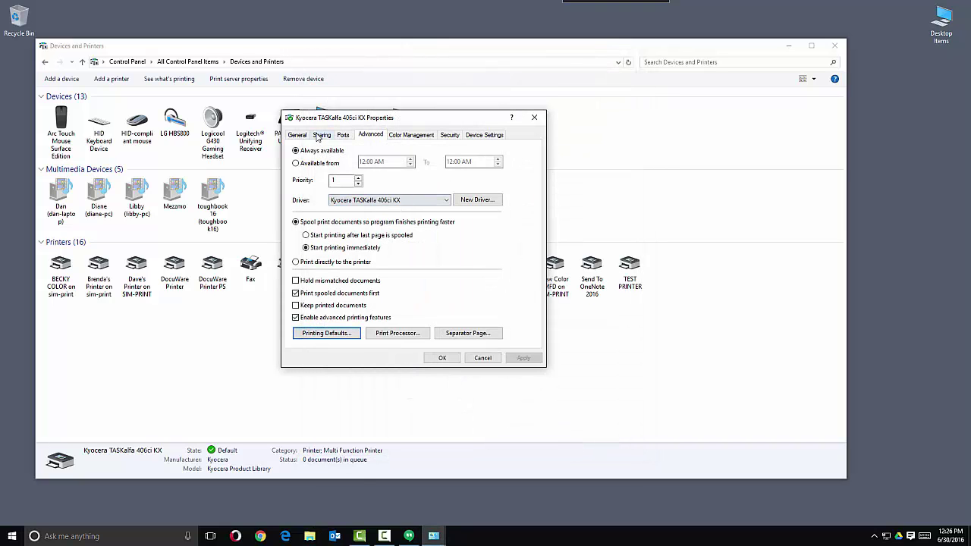
# Check the Basic printing preferences match, then view the printer's port list
pyautogui.click(303, 135)
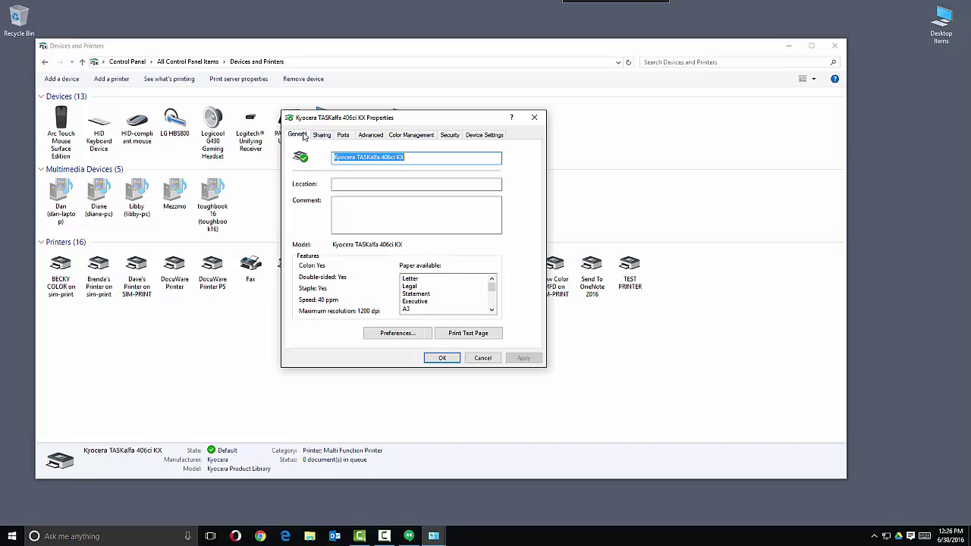
pyautogui.click(406, 335)
pyautogui.click(439, 157)
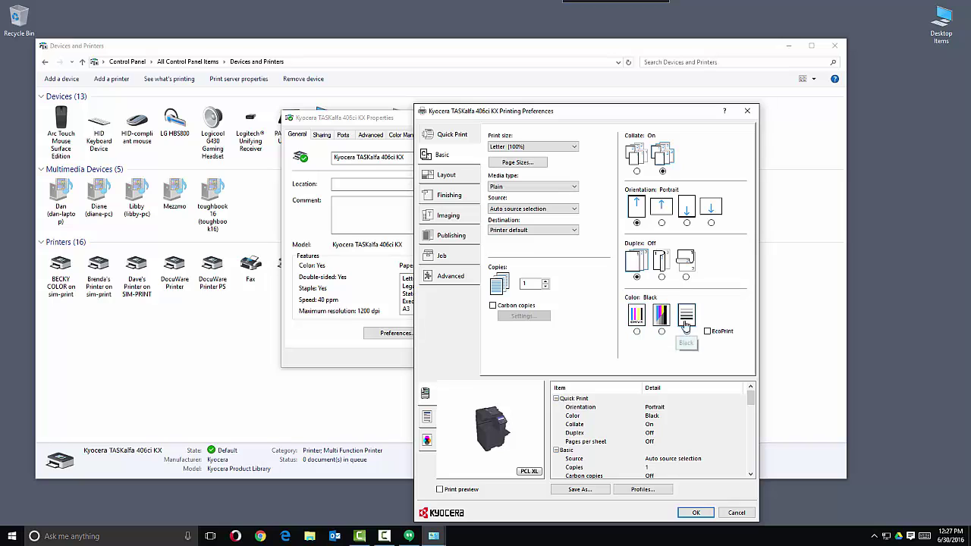
pyautogui.click(689, 513)
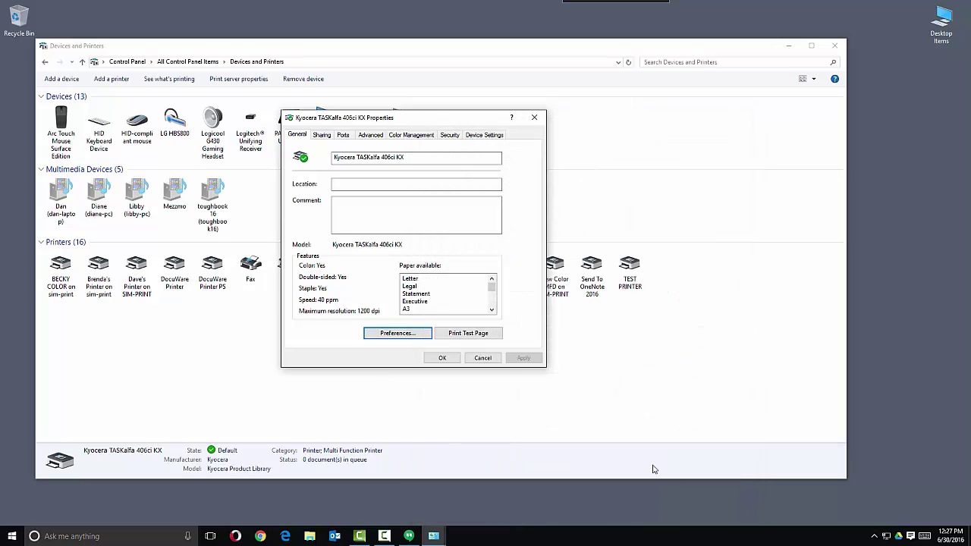
pyautogui.click(344, 135)
# Confirm the Kyocera's TCP/IP port is Raw on 9100, then close the printer properties and Devices and Printers
pyautogui.click(462, 294)
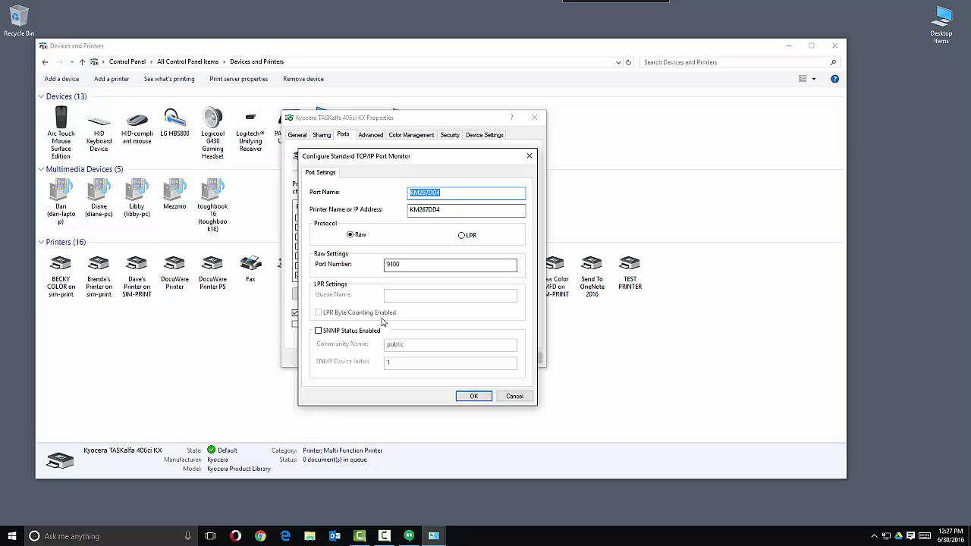
pyautogui.click(476, 395)
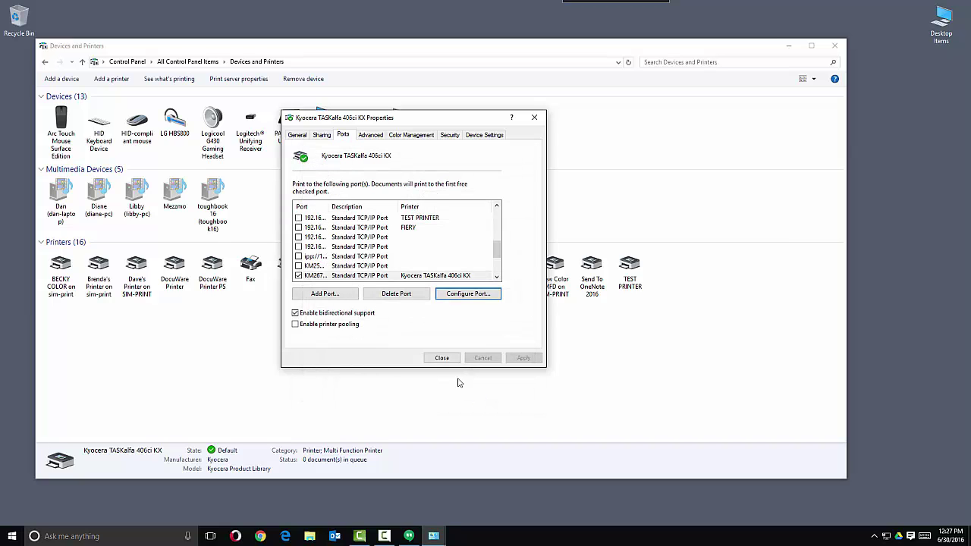
pyautogui.click(447, 362)
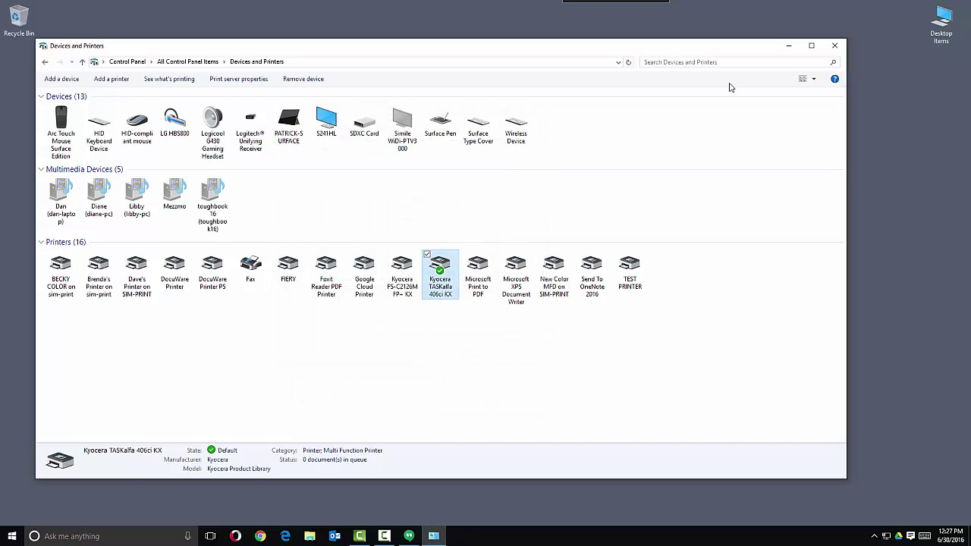
pyautogui.click(836, 45)
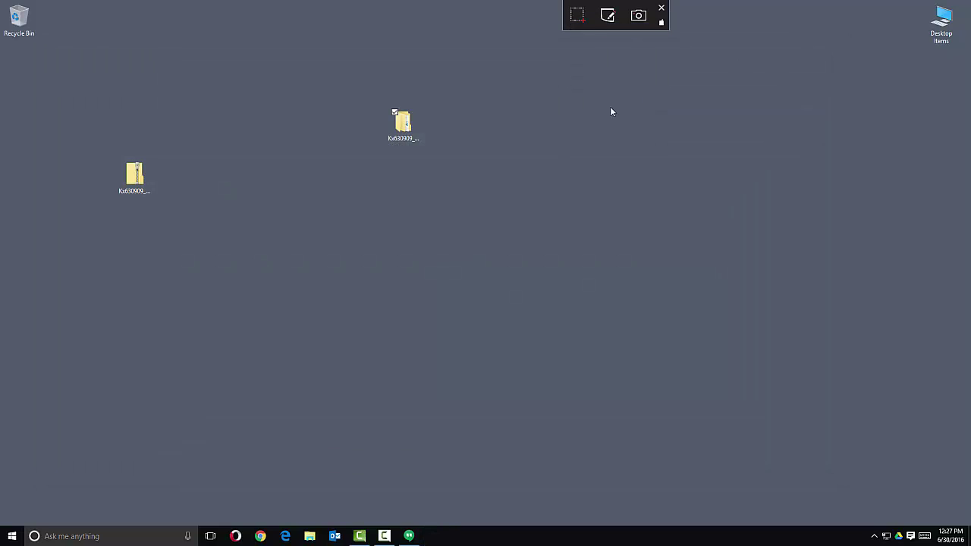